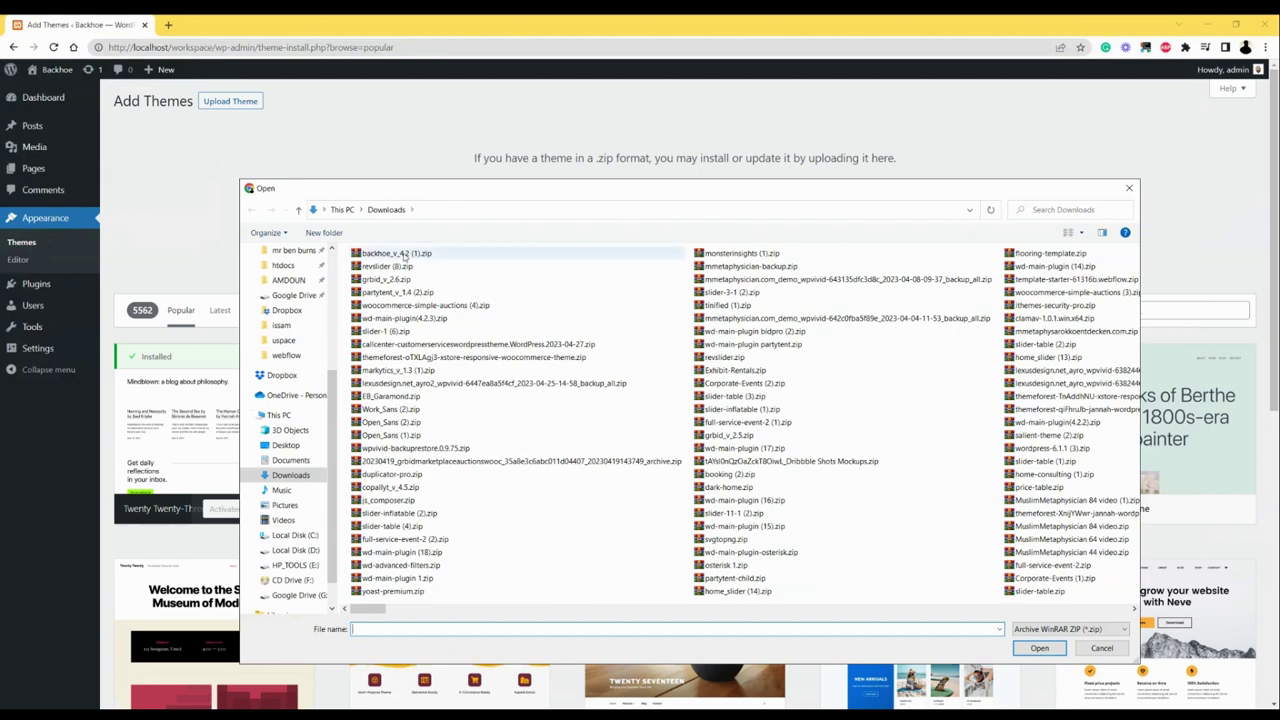
Install the theme from the uploaded file backhoe_v_4.2 (1).zip and activate it
left_click(768, 215)
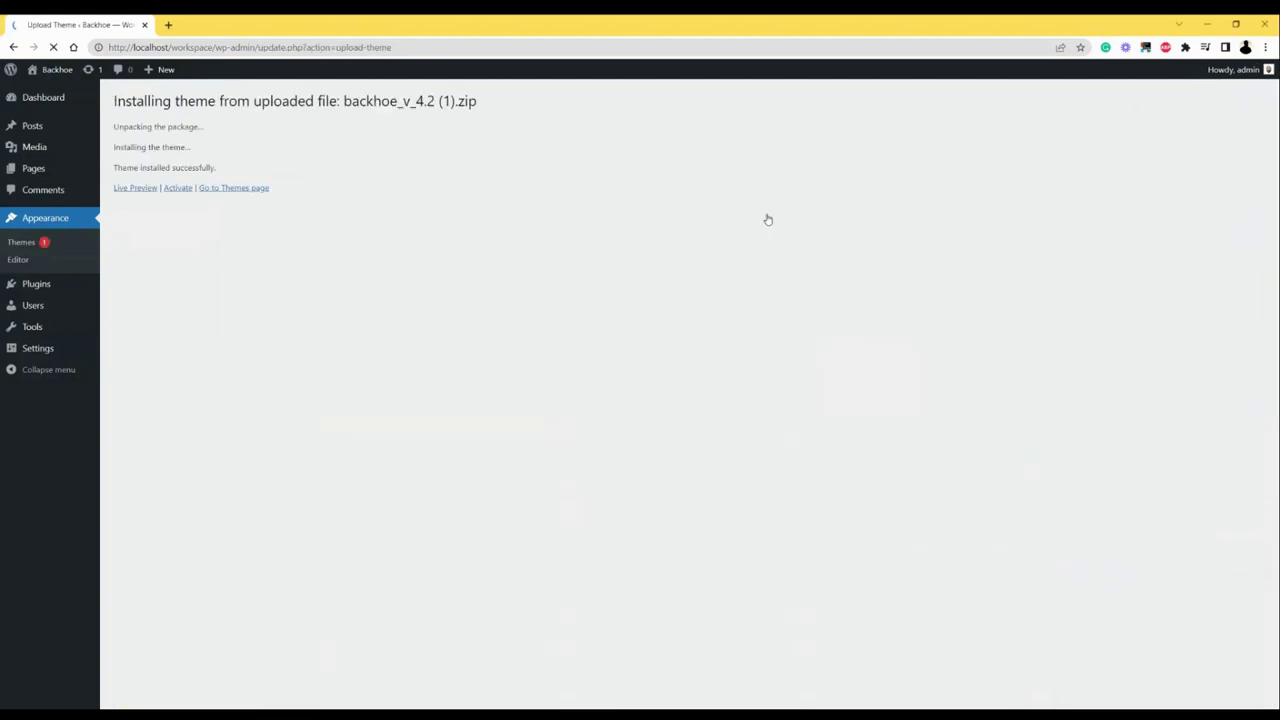
left_click(180, 190)
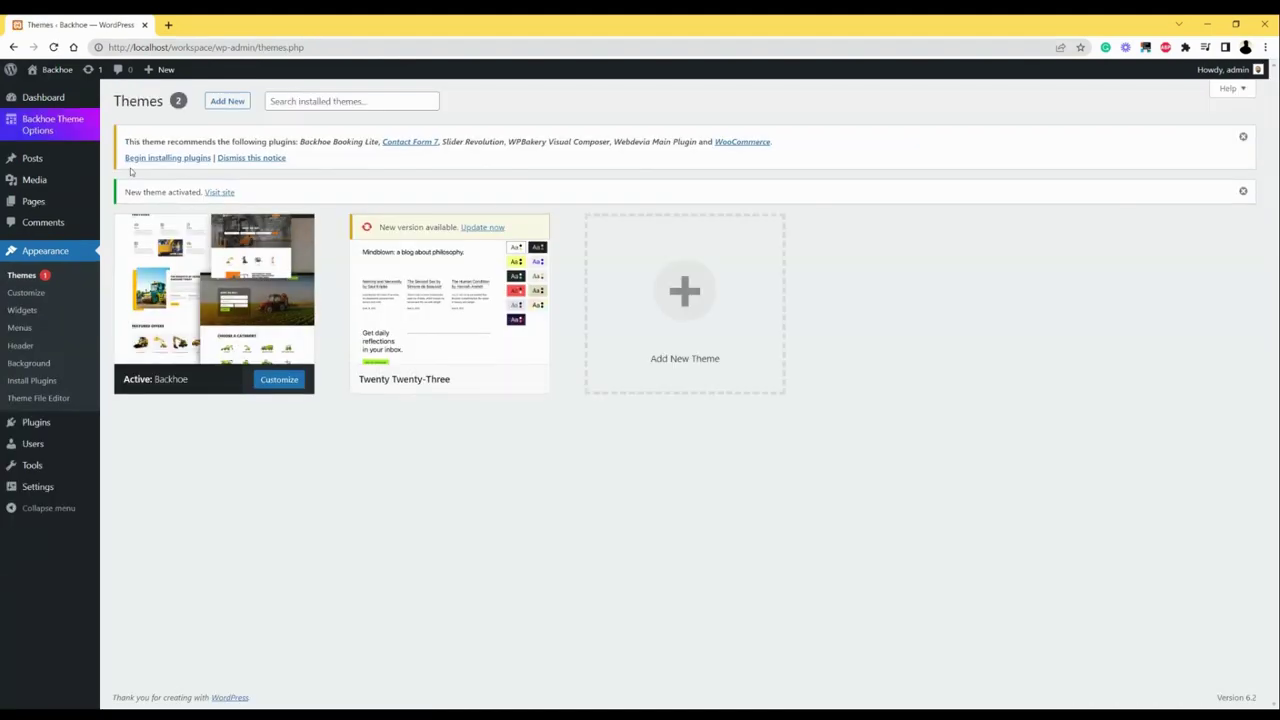
Begin installing the theme's recommended plugins with Backhoe Booking Lite and return to the required plugins list
left_click_drag(120, 128, 396, 157)
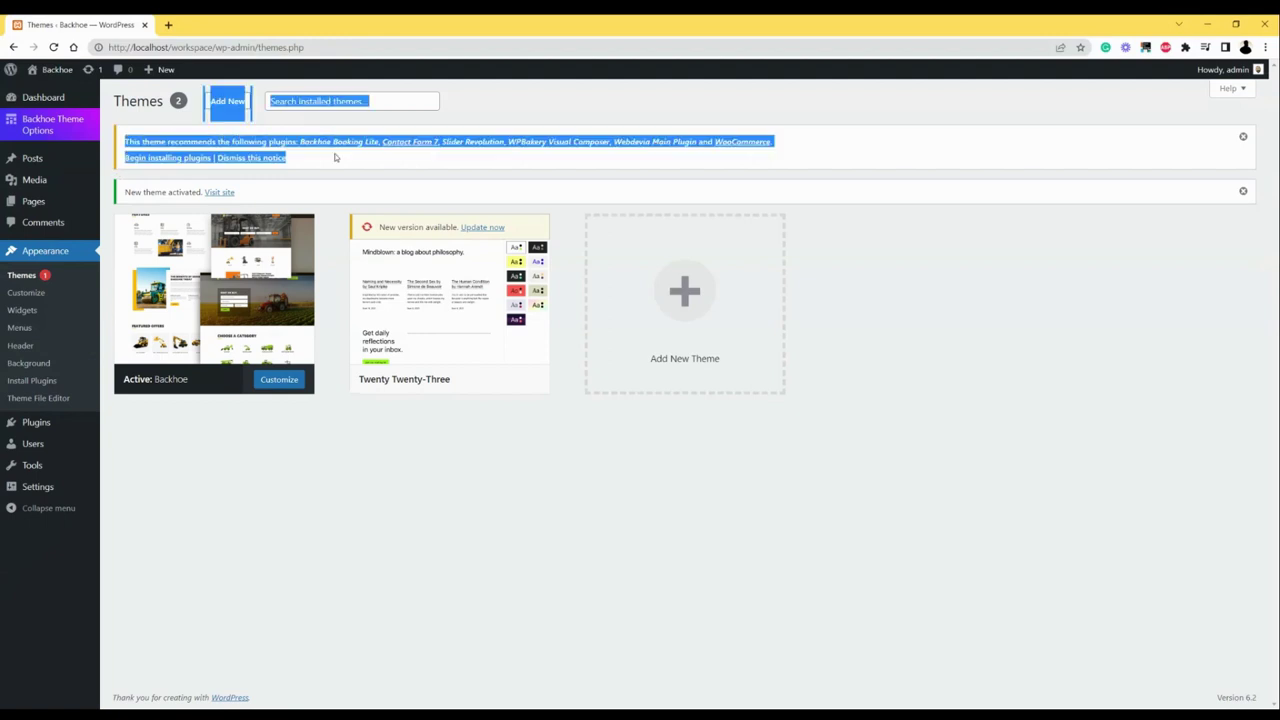
left_click(398, 158)
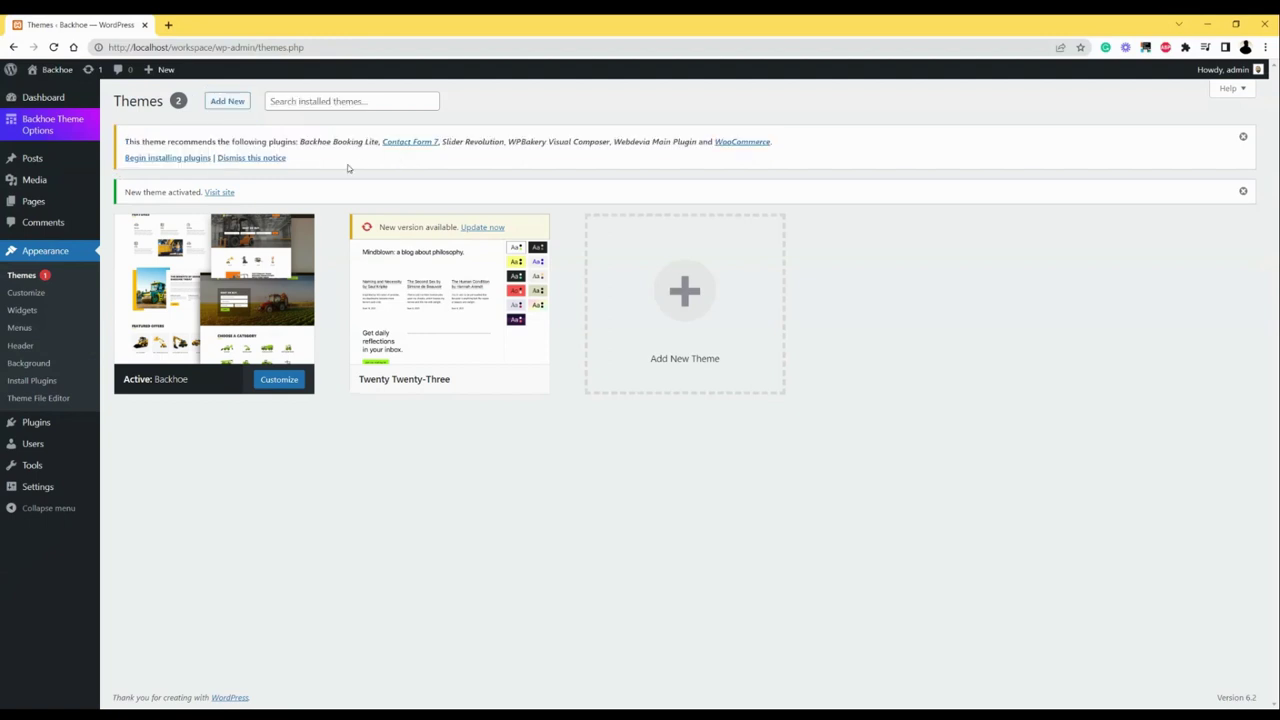
left_click(166, 158)
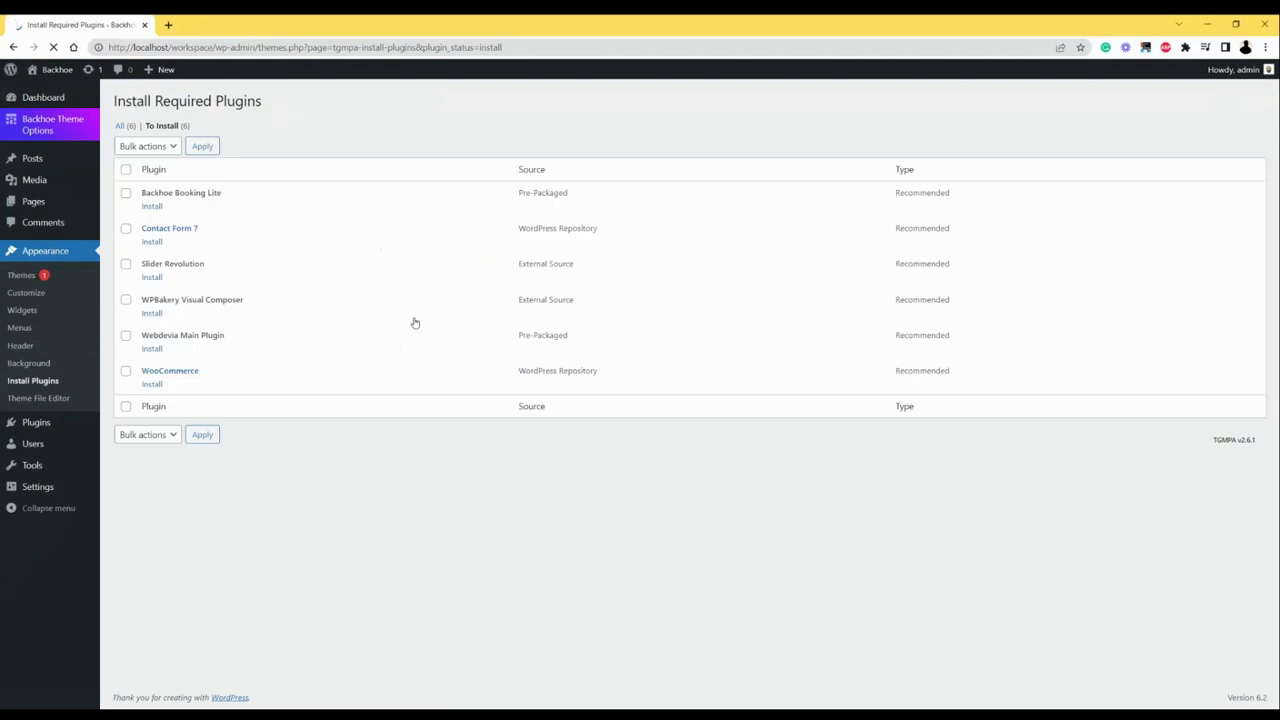
left_click(125, 170)
left_click(125, 170)
left_click(152, 207)
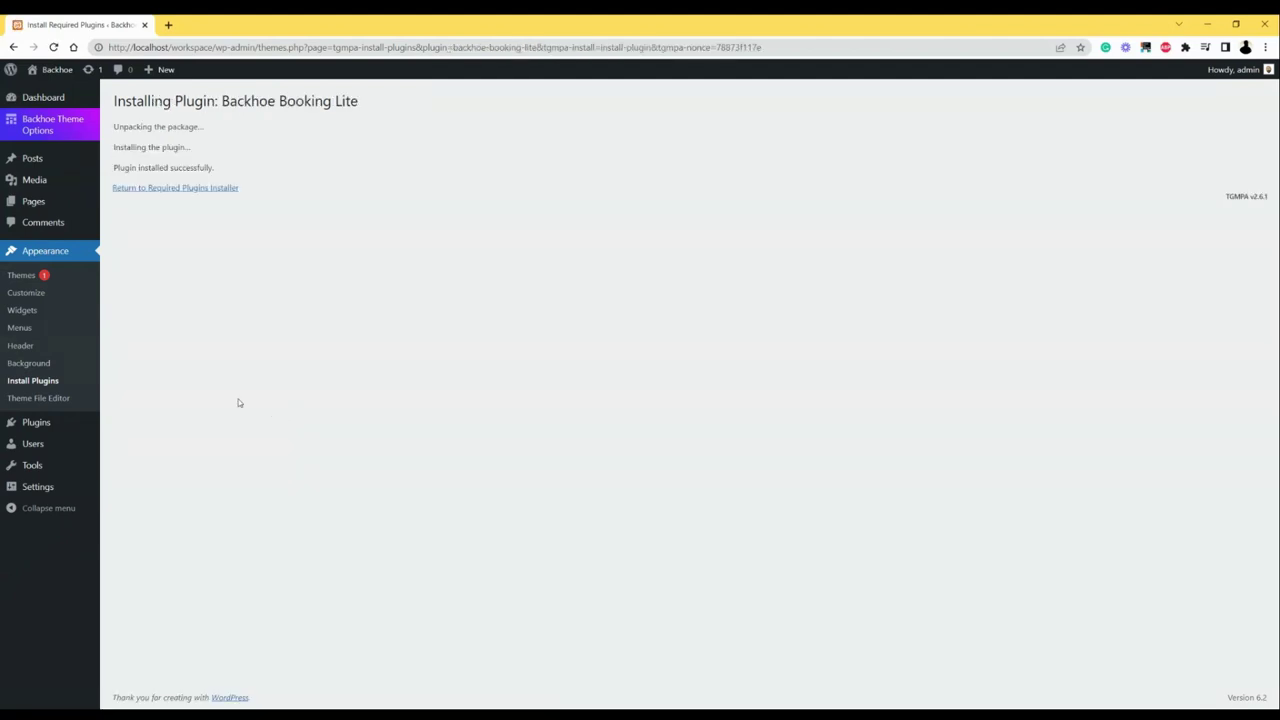
left_click(191, 193)
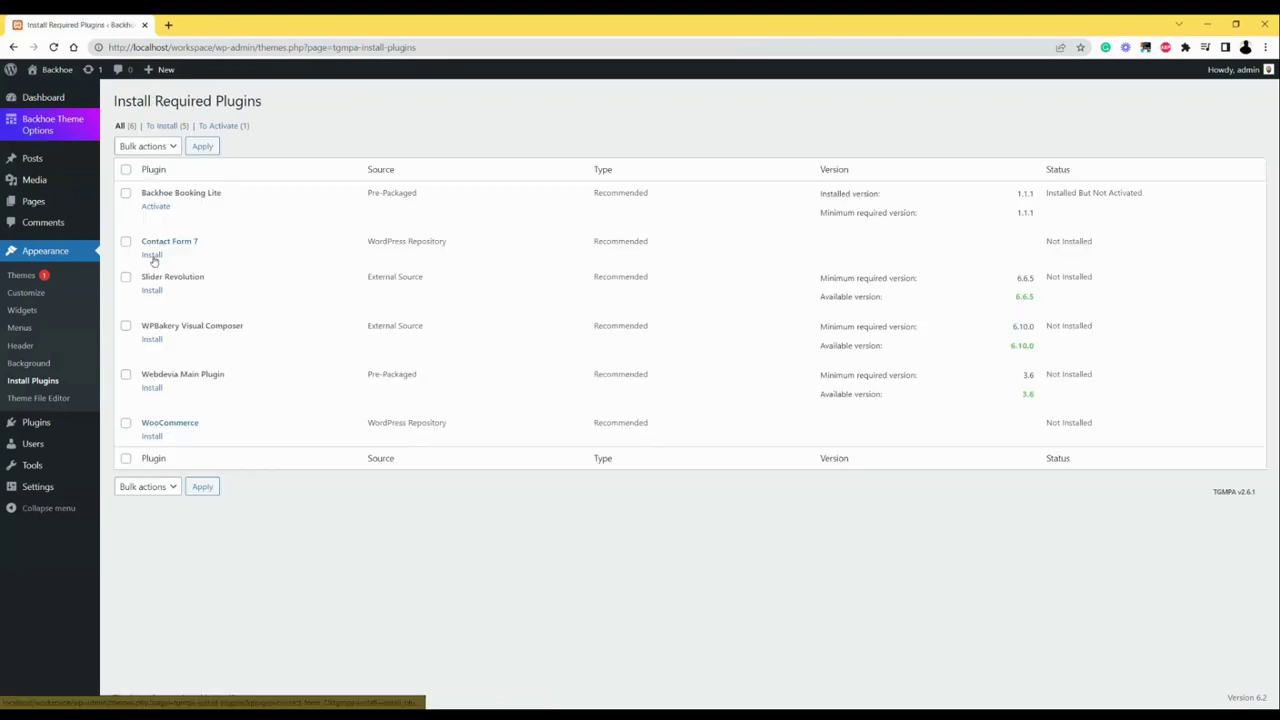
Install the Contact Form 7 and Slider Revolution plugins from the required plugins list
left_click(152, 256)
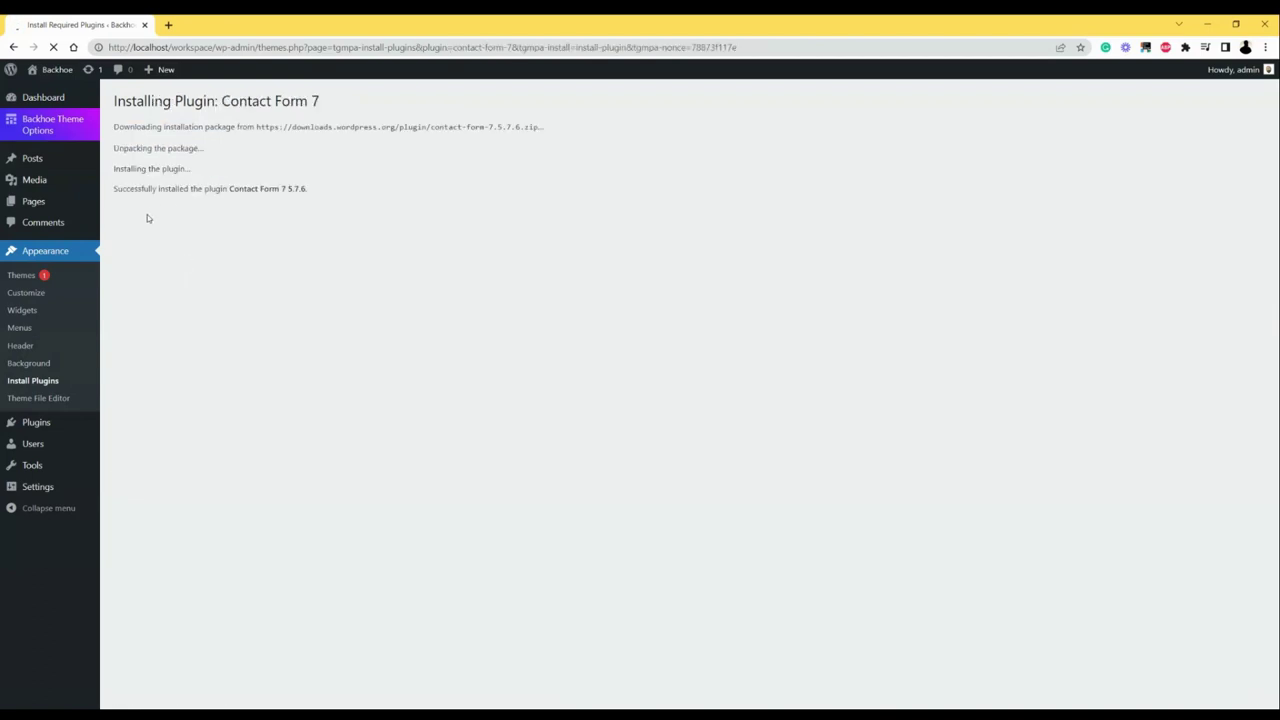
left_click(156, 212)
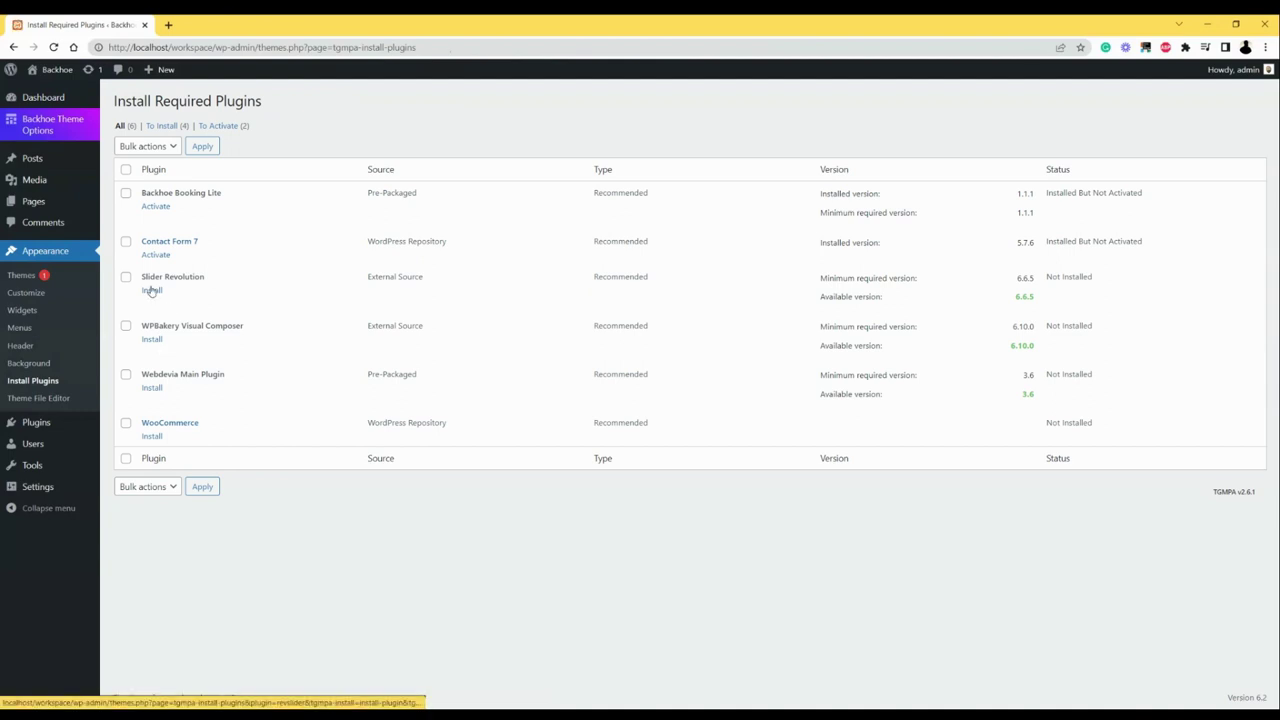
left_click(151, 290)
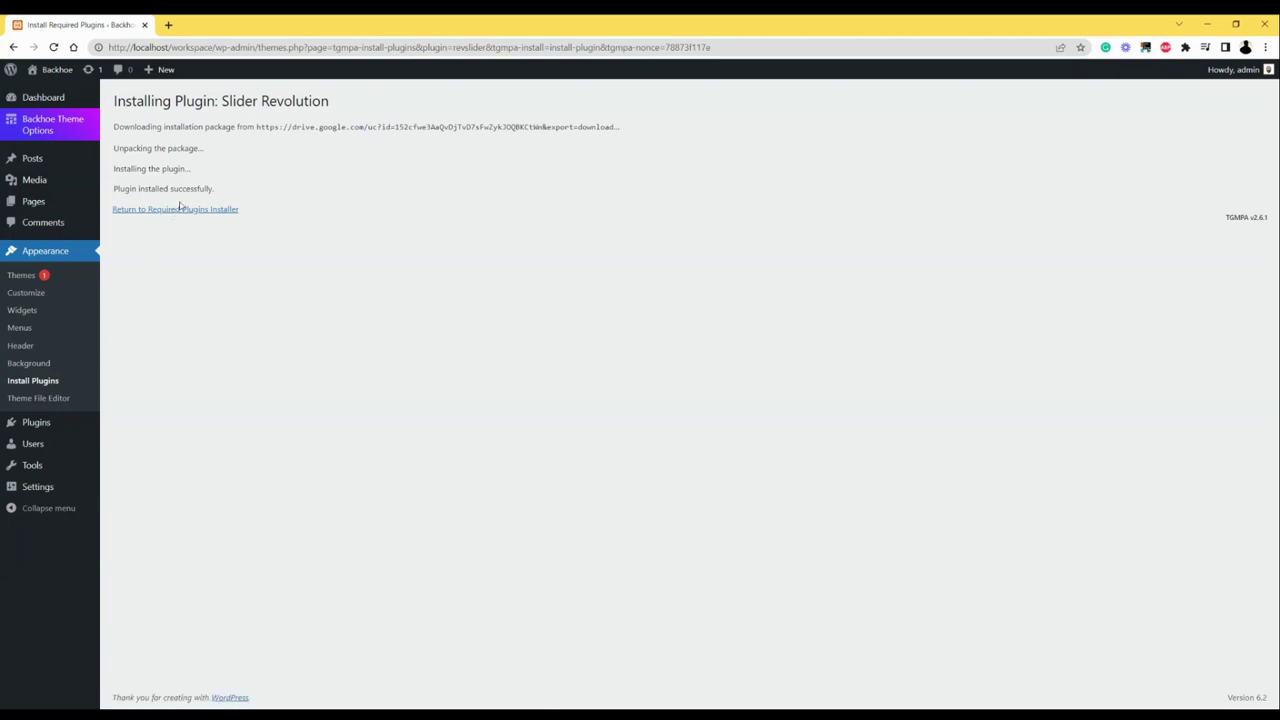
left_click(175, 210)
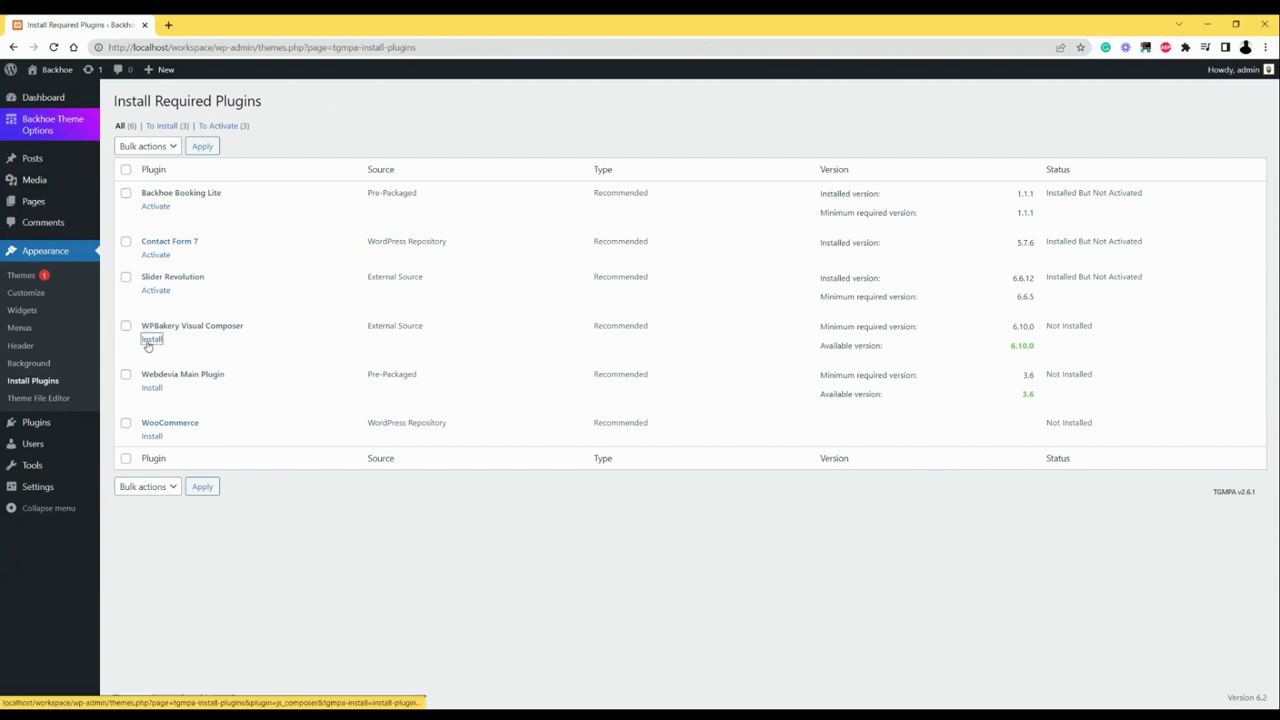
Install the WPBakery Visual Composer, Webdevia Main Plugin and WooCommerce plugins from the required plugins list
left_click(151, 339)
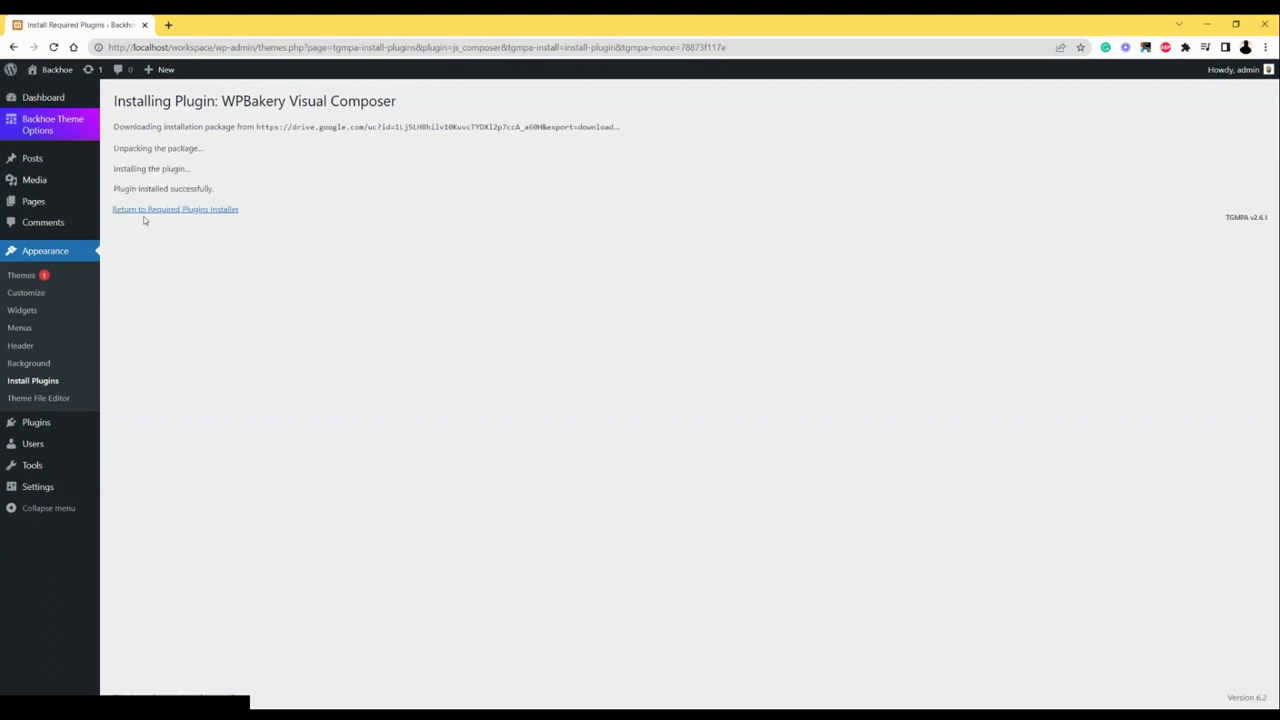
left_click(148, 210)
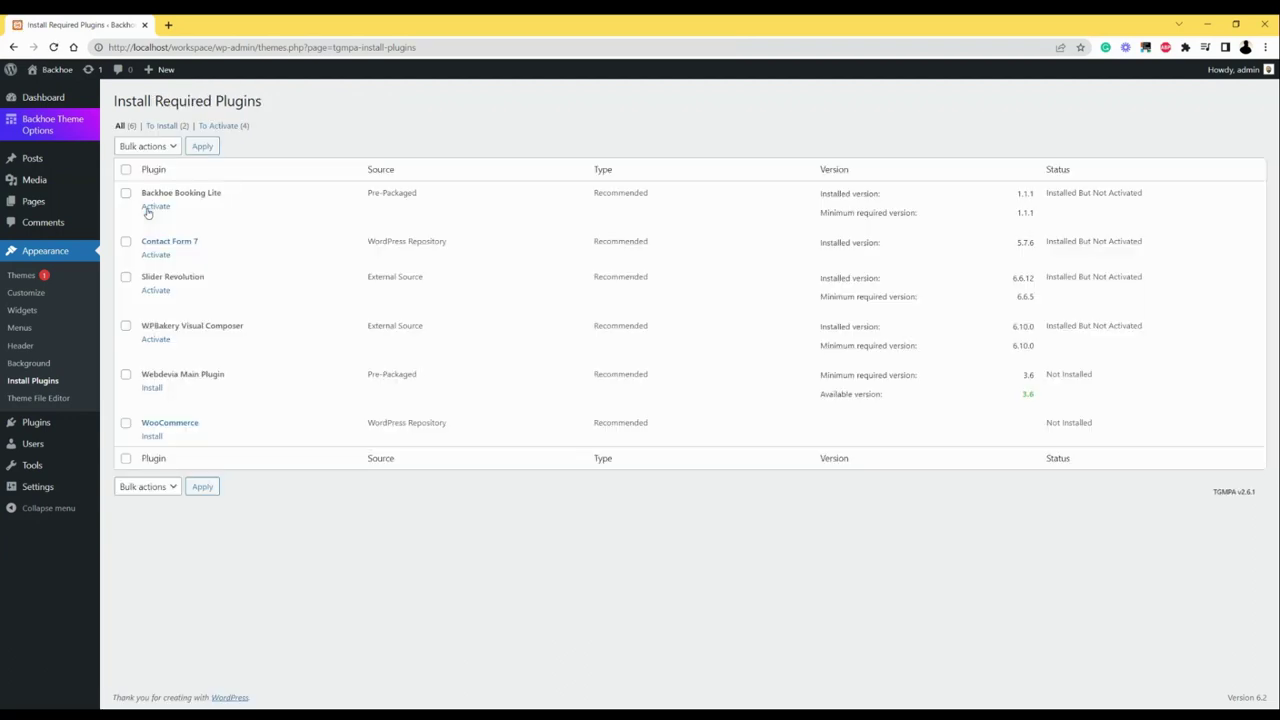
left_click(152, 389)
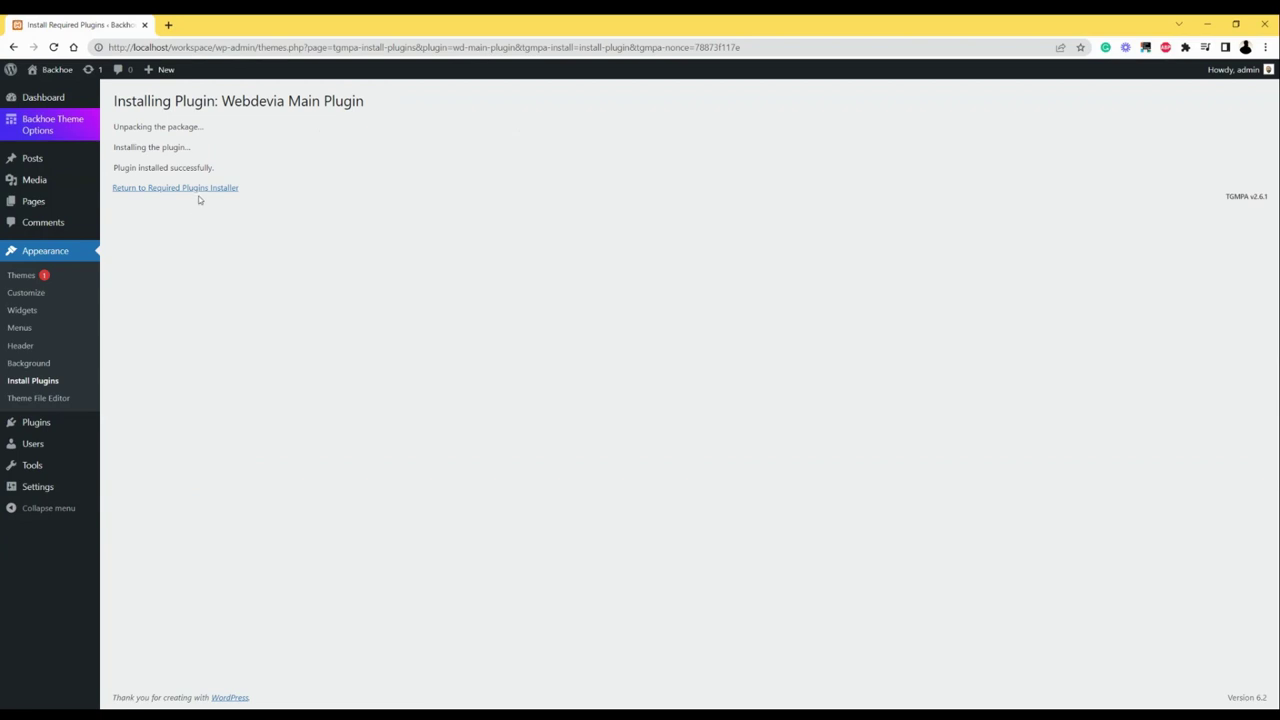
left_click(202, 190)
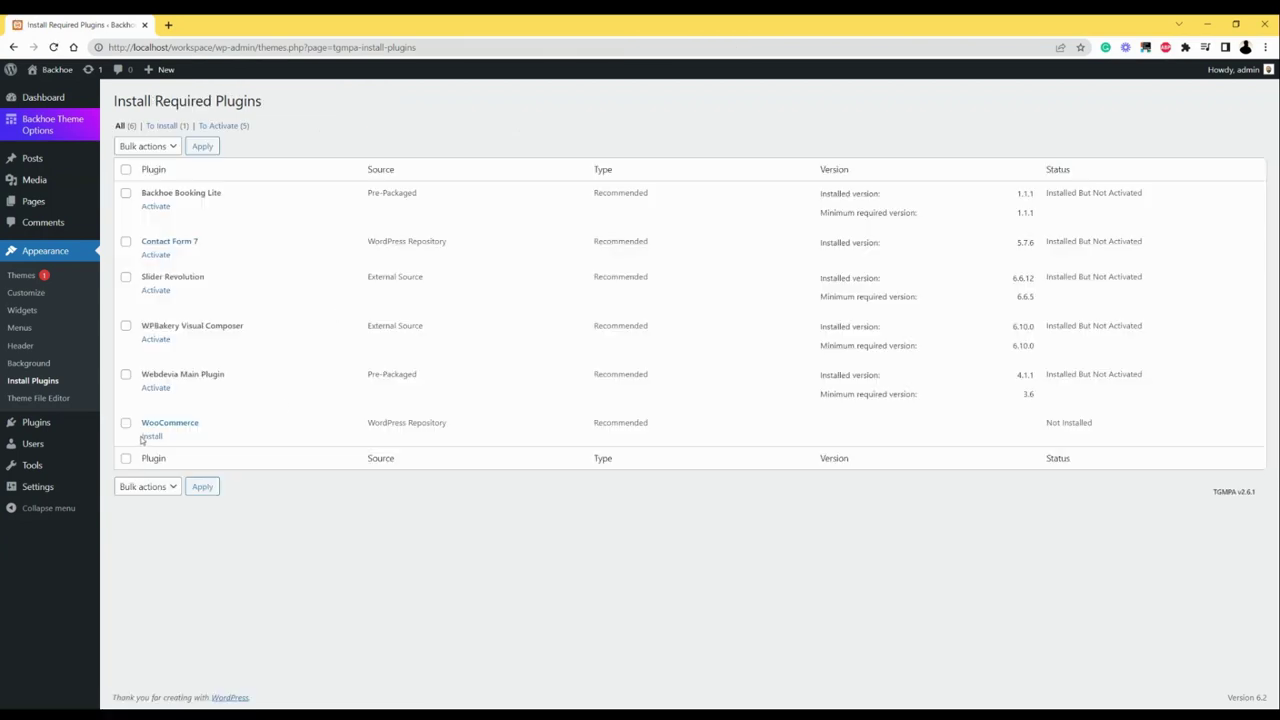
left_click(147, 437)
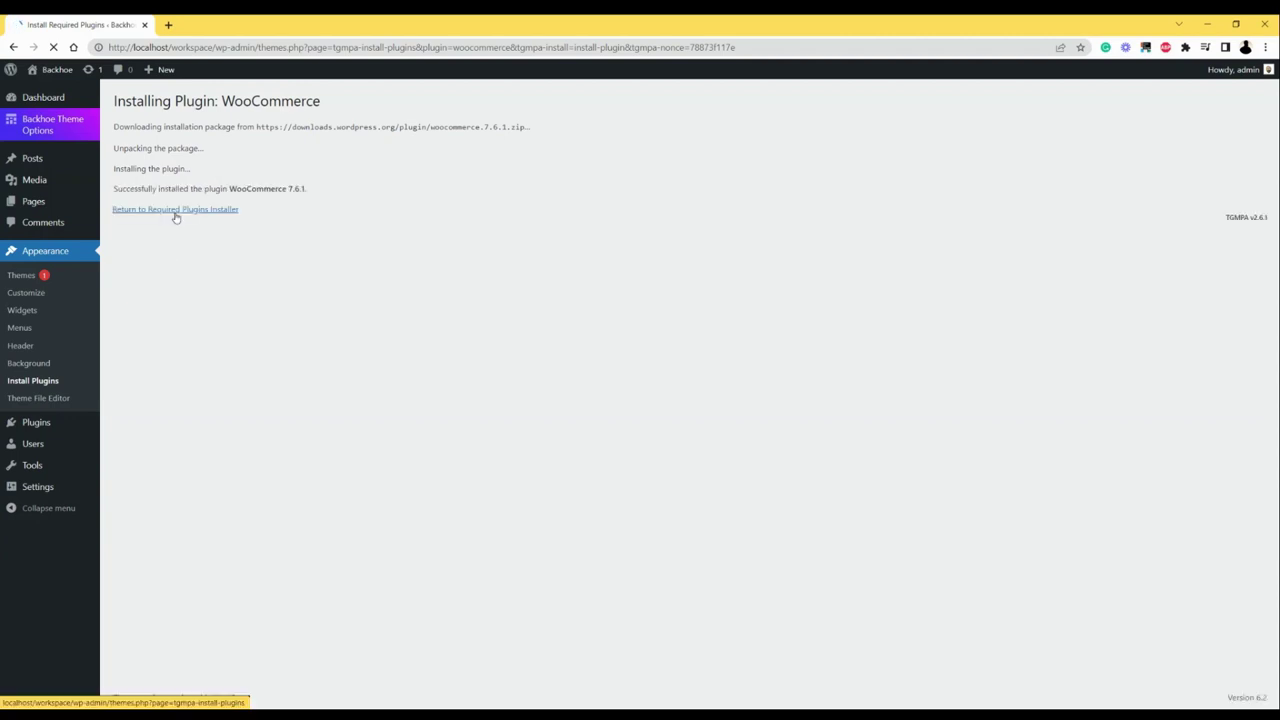
left_click(175, 212)
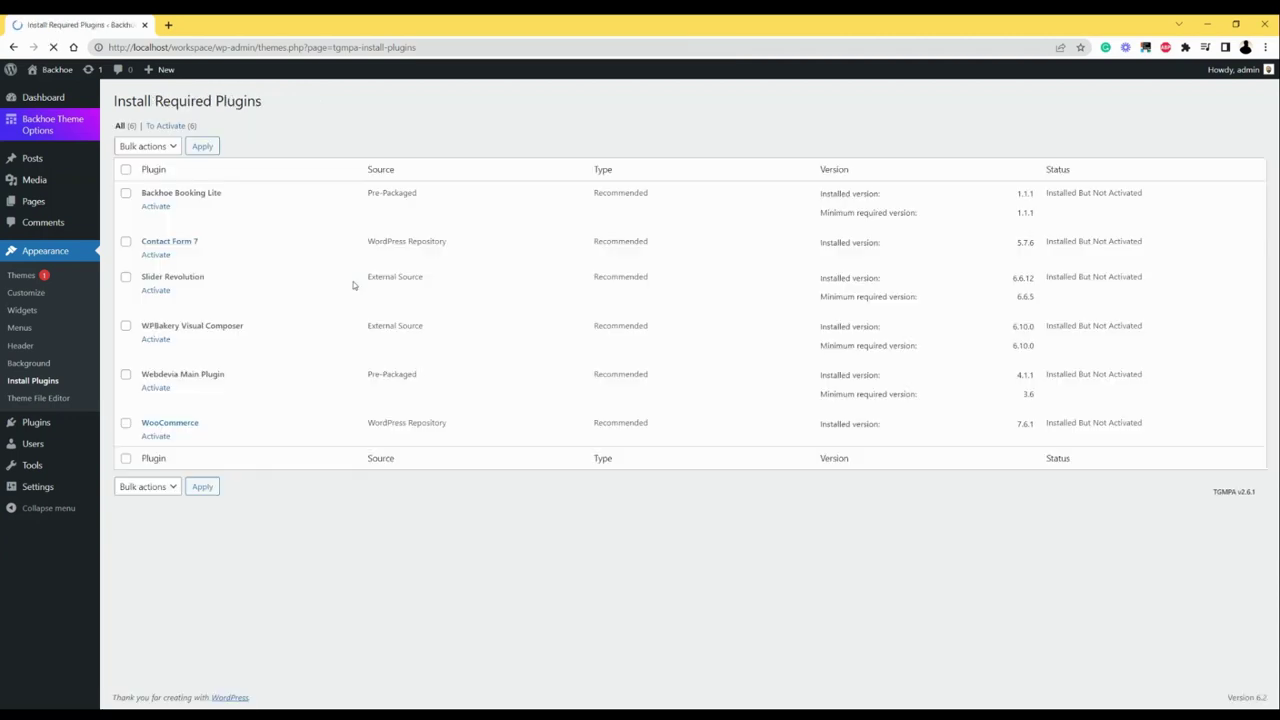
Activate all the installed required plugins together as a bulk action
left_click(125, 169)
left_click(173, 146)
left_click(136, 204)
left_click(201, 148)
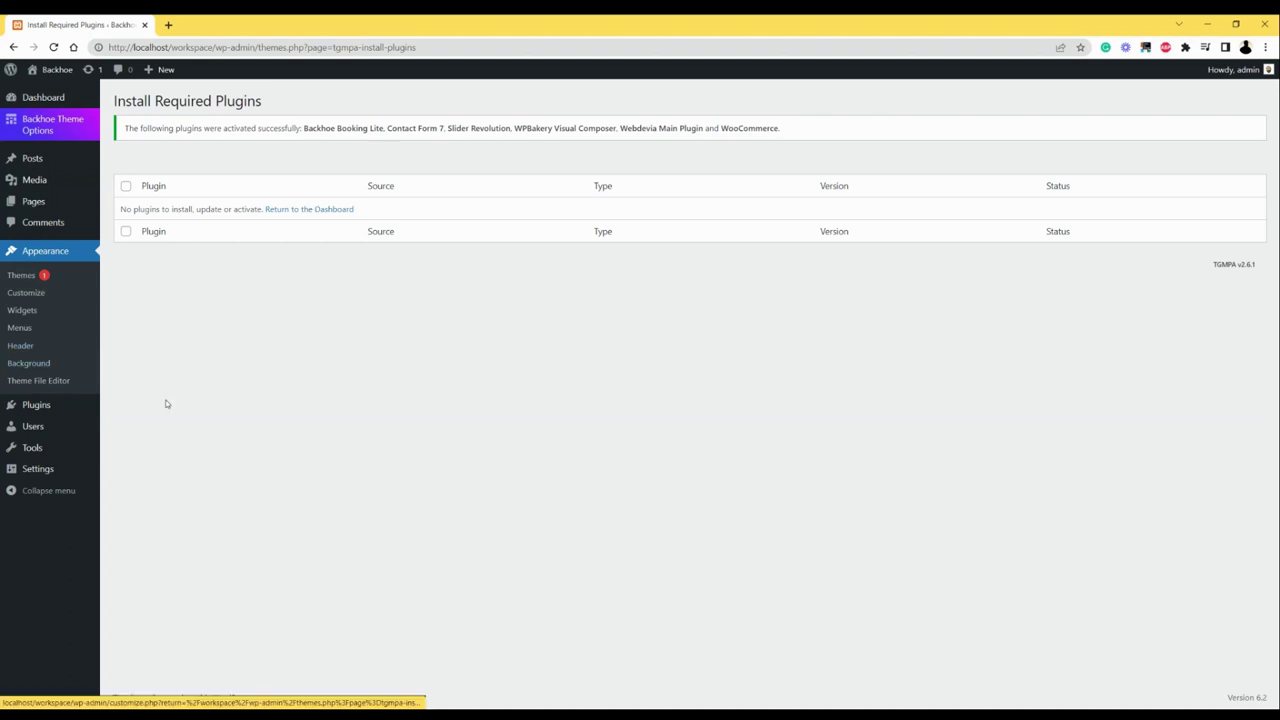
Leave the plugin installer and skip the store details setup in the WooCommerce wizard
left_click(38, 279)
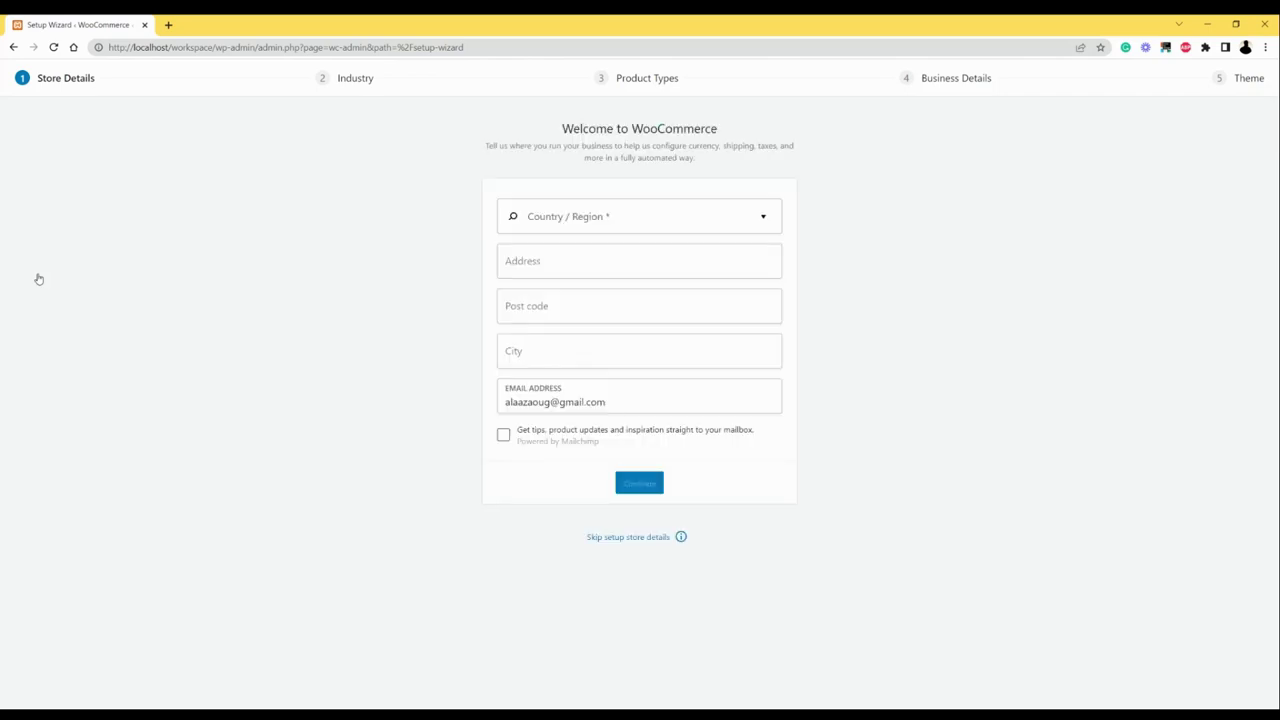
left_click(617, 539)
left_click(695, 417)
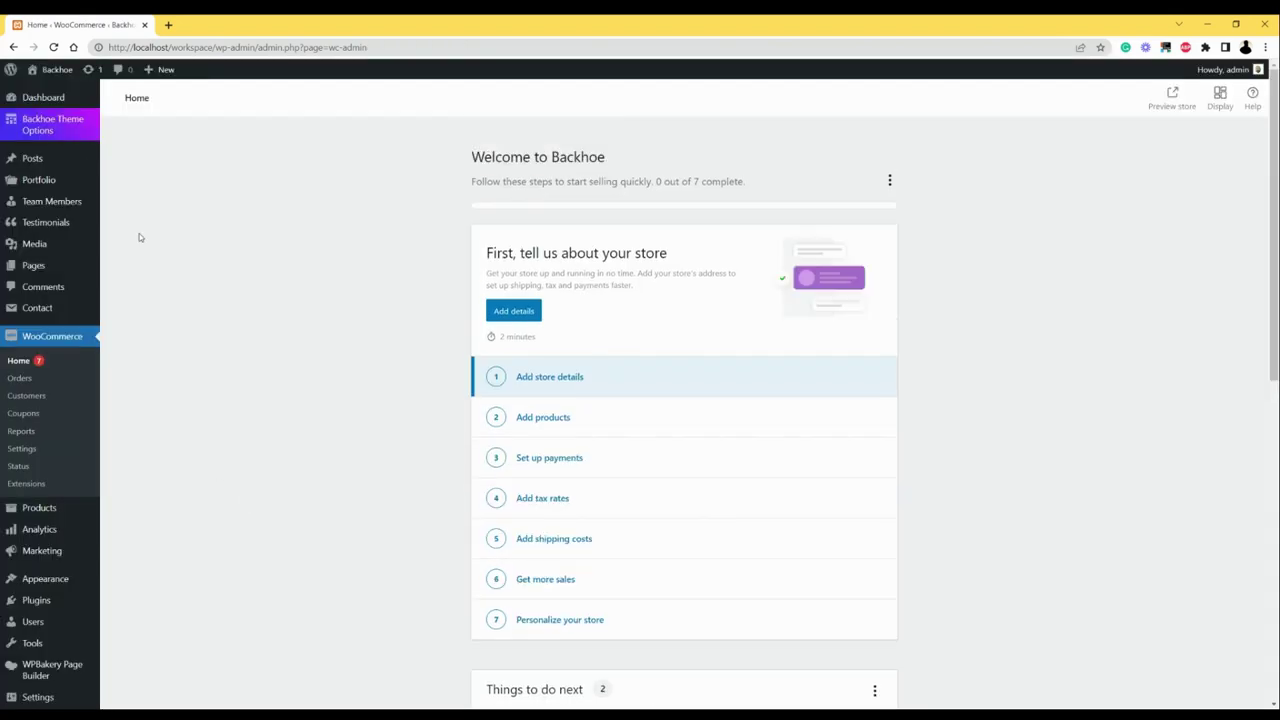
Set up a Backhoe demo content import with the Main Demo, import type All and media files included
mouse_move(45, 128)
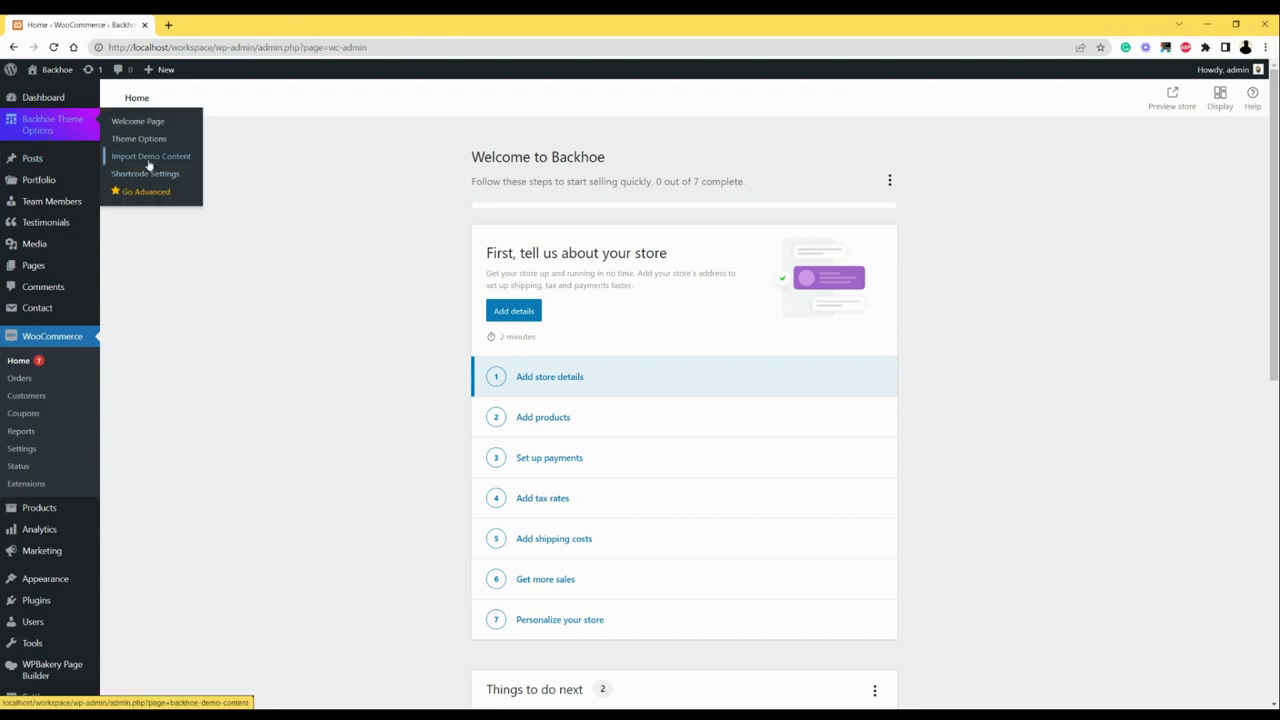
left_click(148, 158)
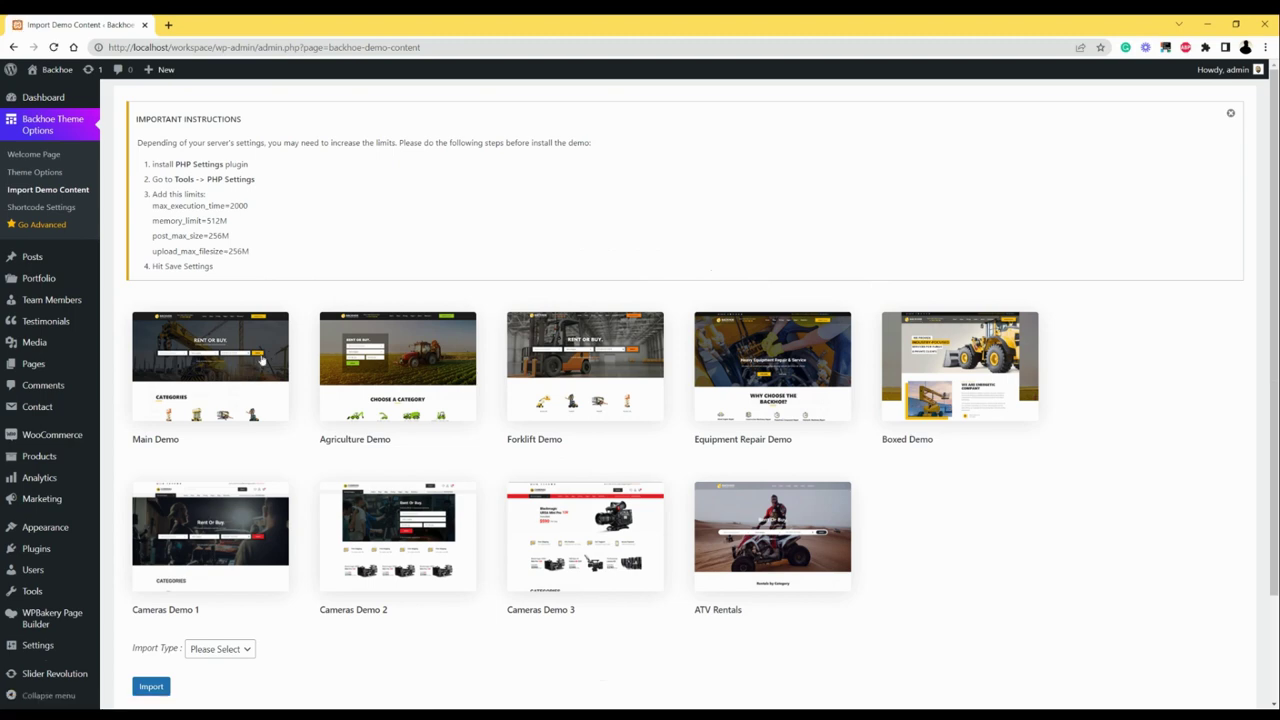
left_click(268, 355)
scroll(226, 506, "down", 2)
left_click(221, 529)
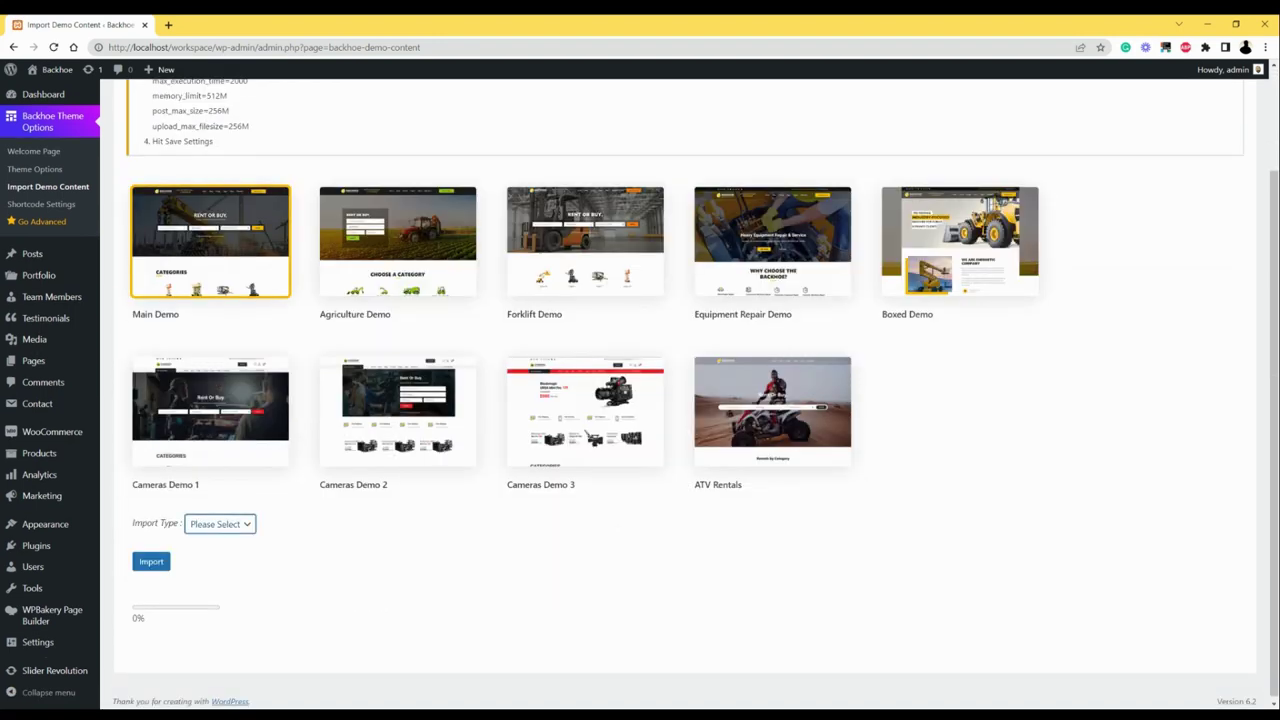
left_click(218, 555)
left_click(138, 574)
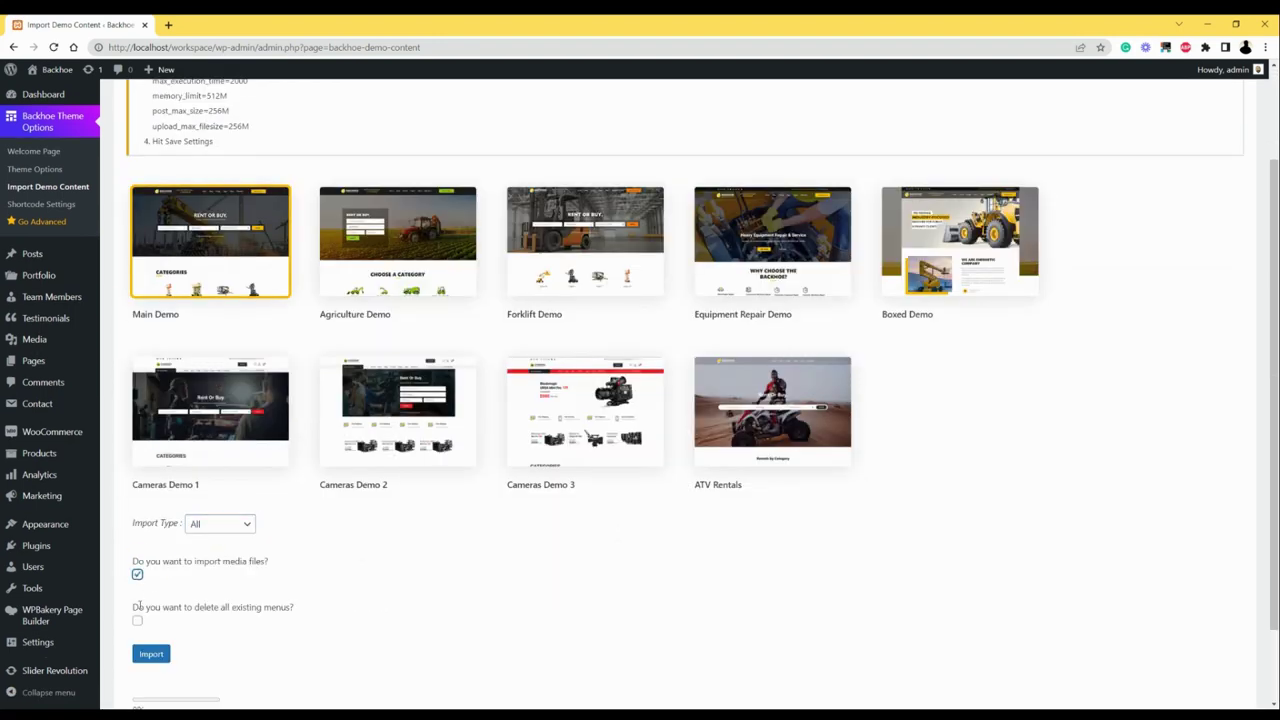
Start the demo content import and confirm it
scroll(161, 546, "down", 1)
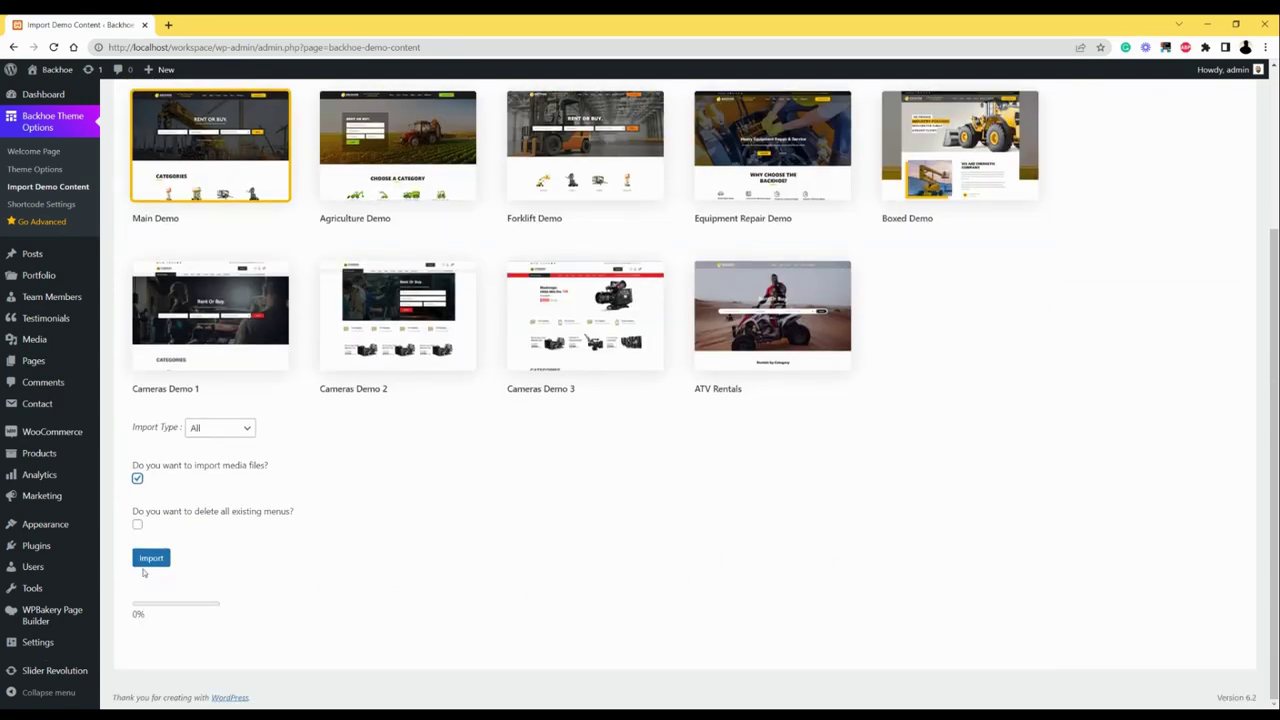
left_click(153, 557)
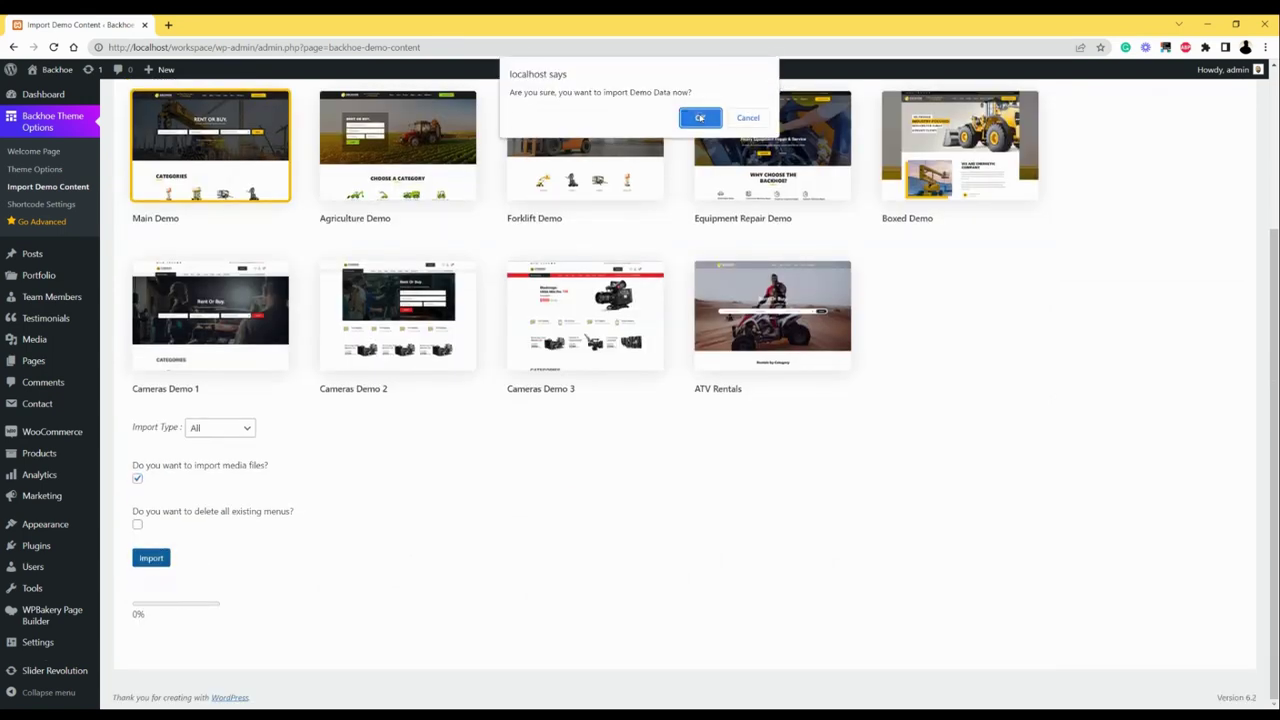
left_click(700, 118)
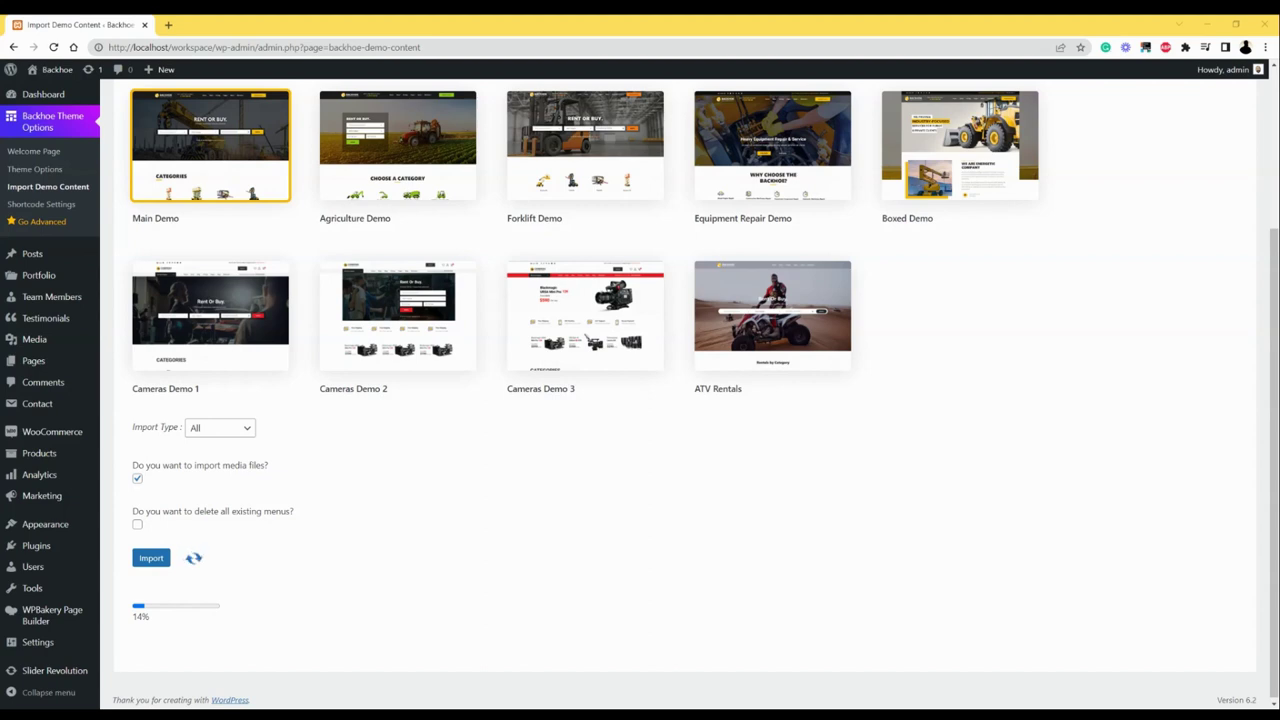
key("alt+Tab")
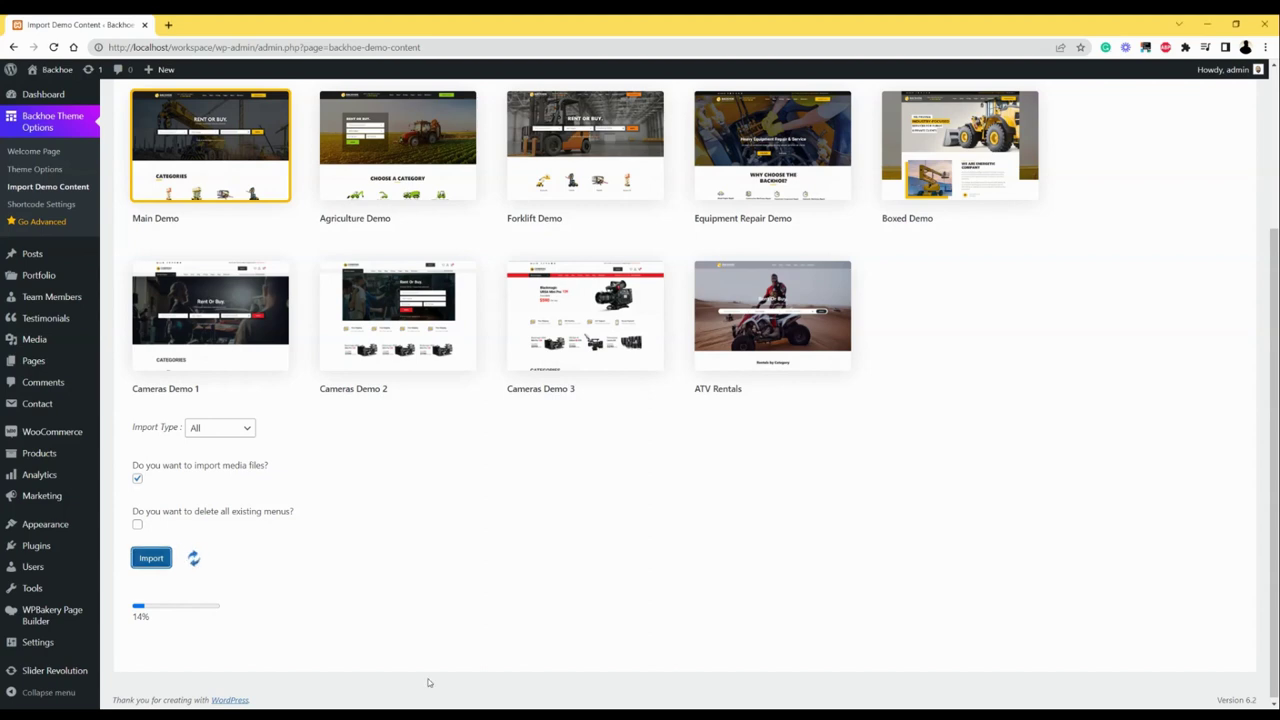